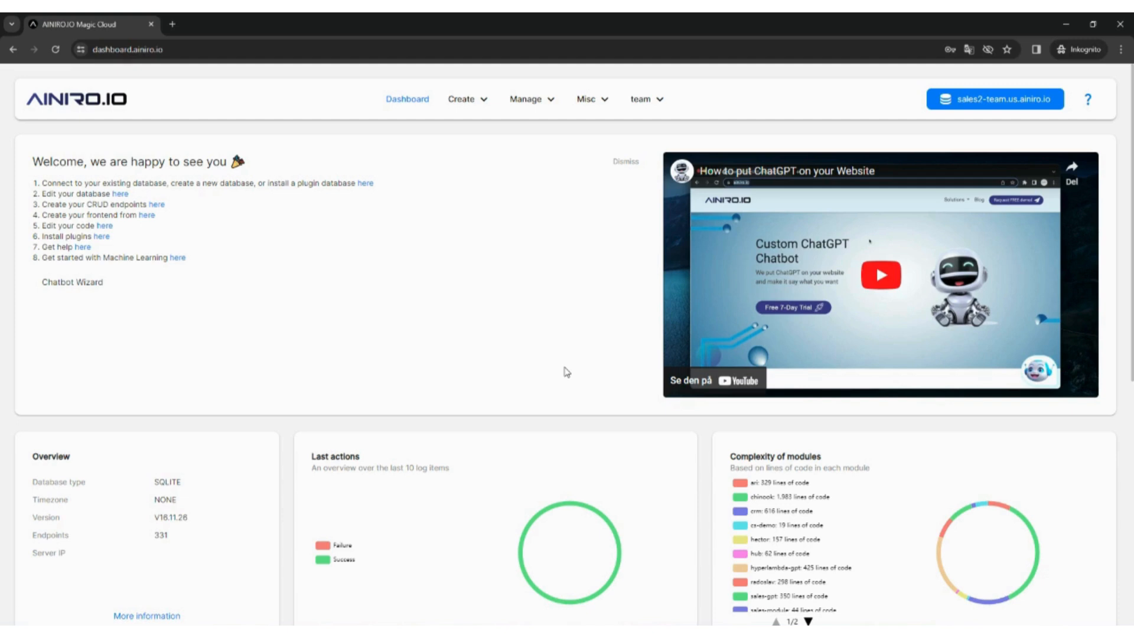
Open the Machine Learning models and test the ainiro model with the prompt "what is ainiro?".
left_click(550, 101)
left_click(525, 297)
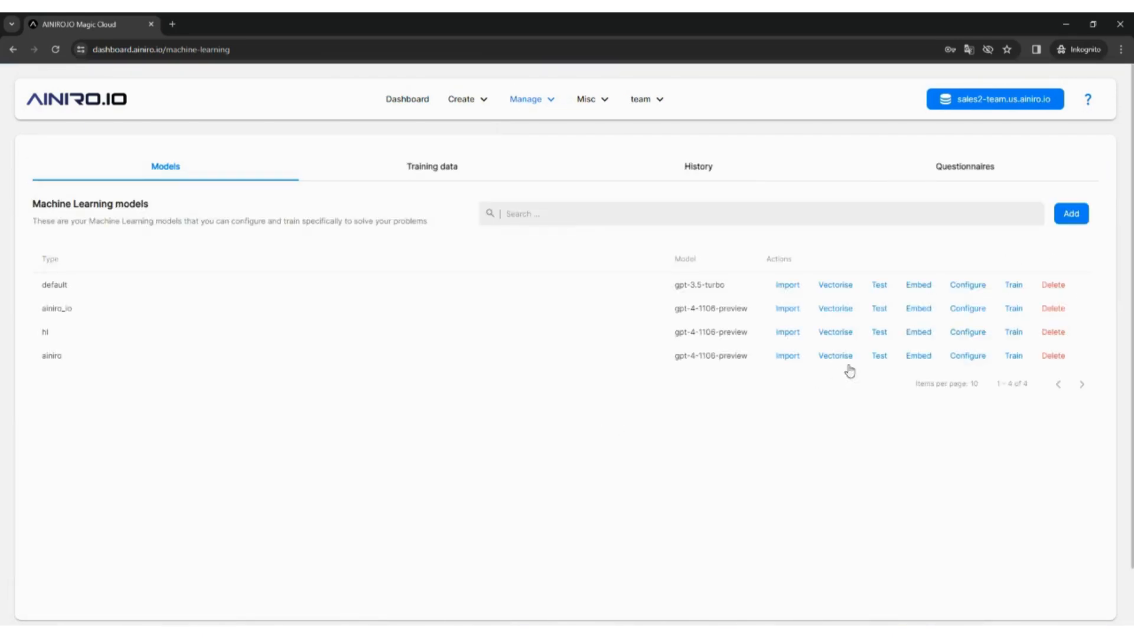
left_click(879, 356)
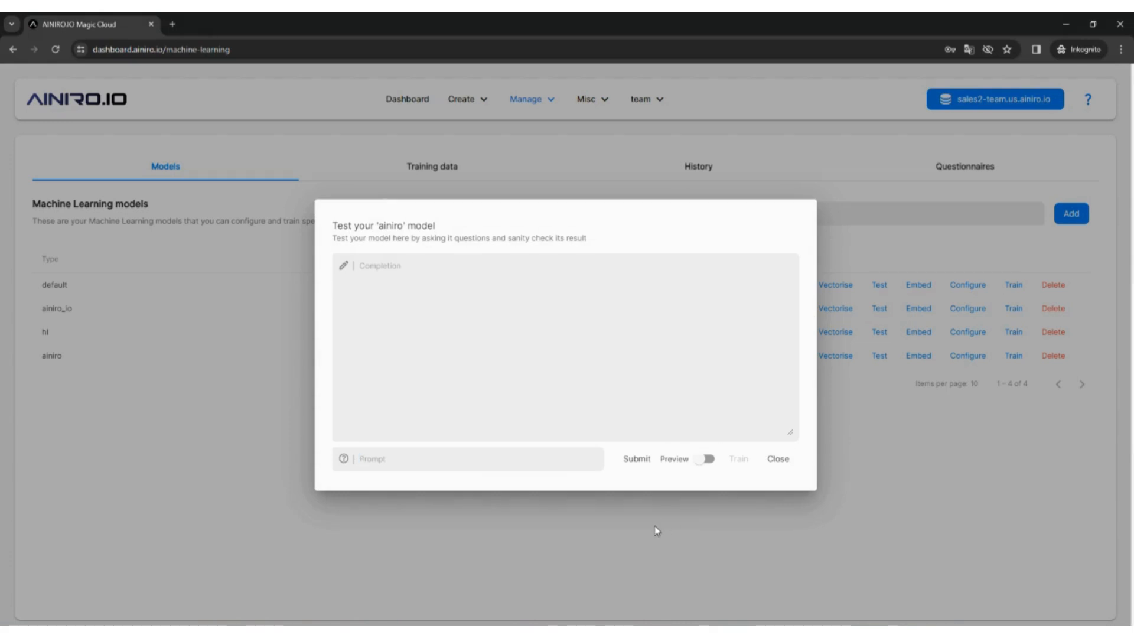
type("what is ainiro?")
key("Return")
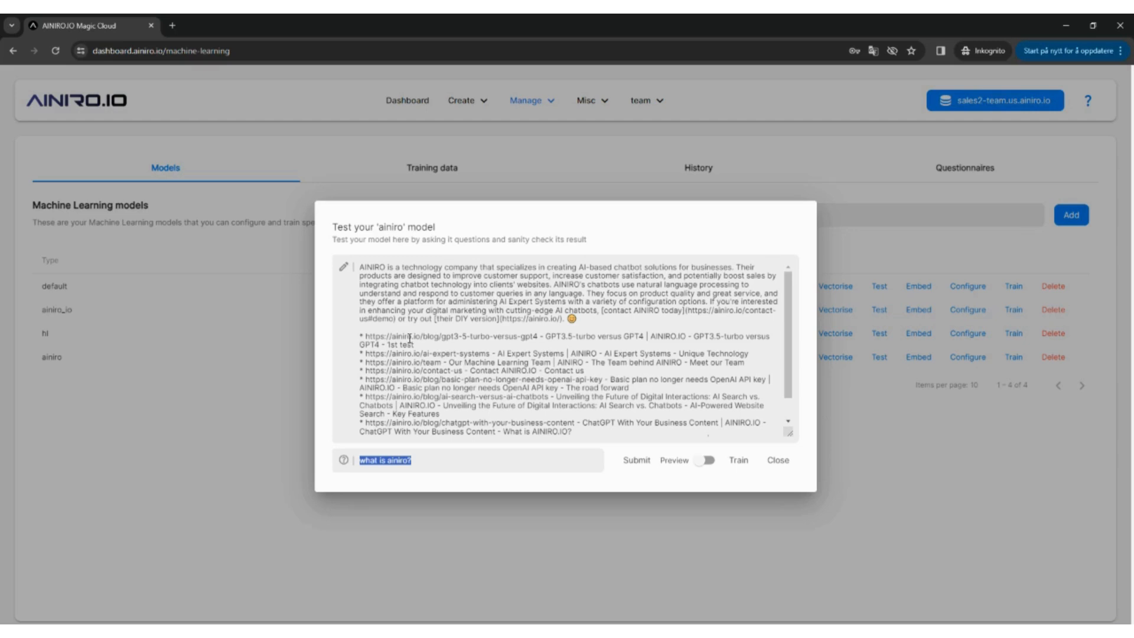
Preview the formatted test answer and read through its text and source links.
left_click(701, 460)
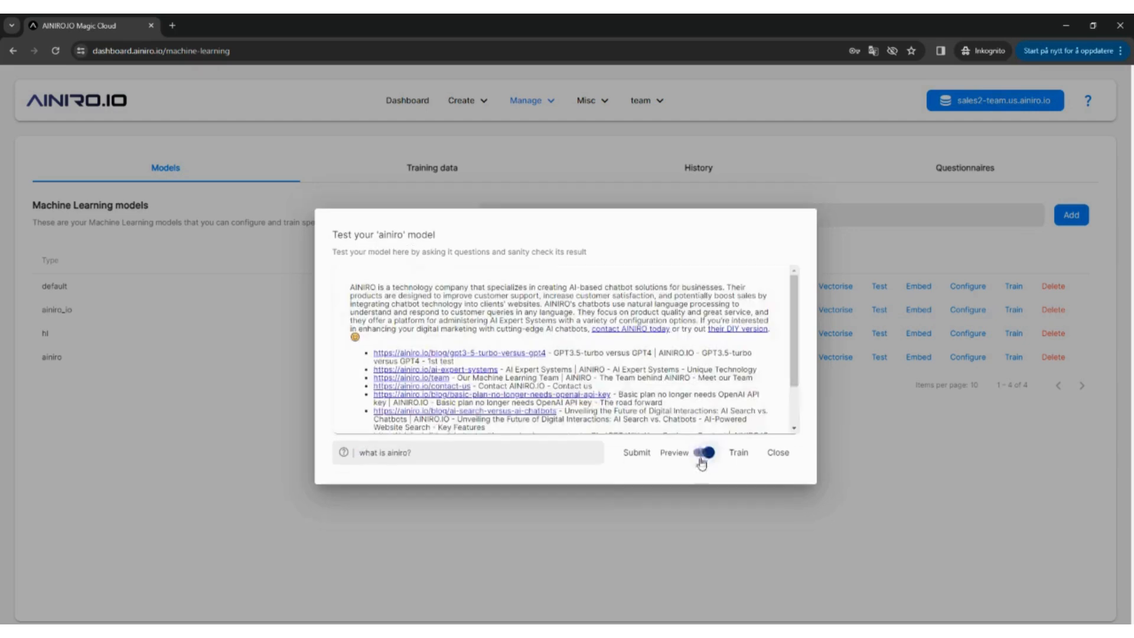
scroll(771, 346, "down", 1)
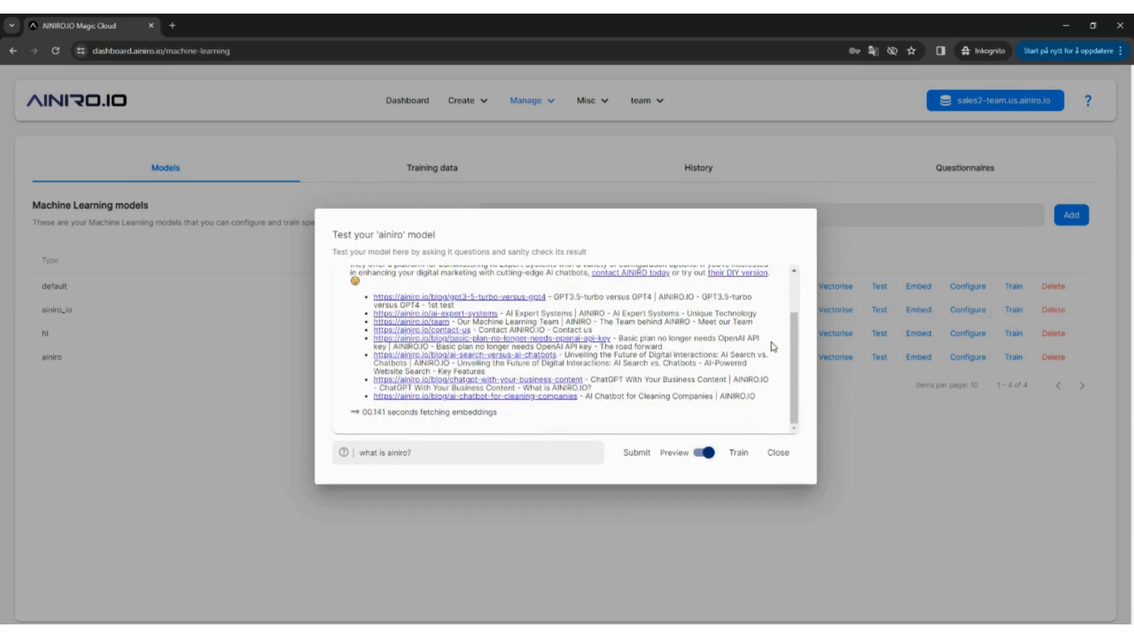
scroll(774, 348, "up", 1)
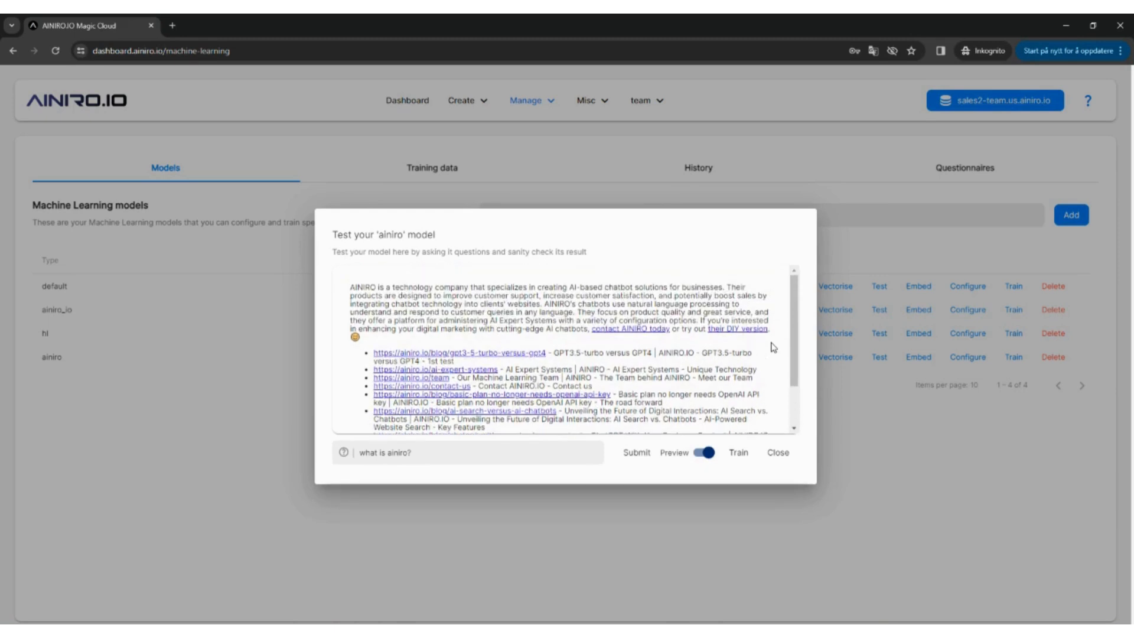
scroll(773, 348, "down", 1)
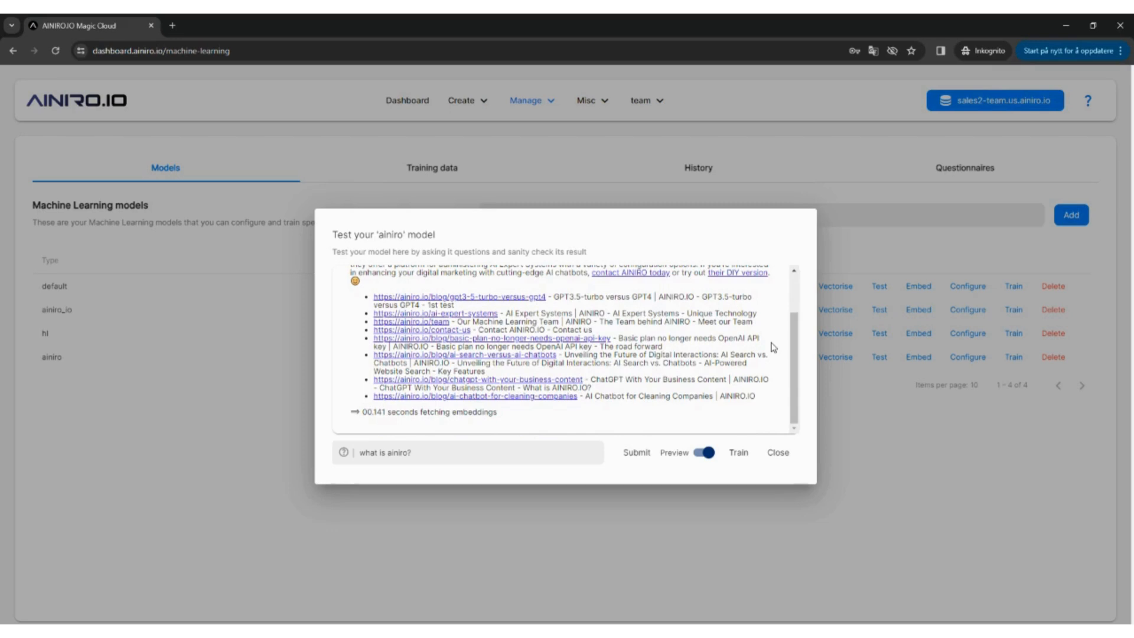
scroll(773, 347, "up", 1)
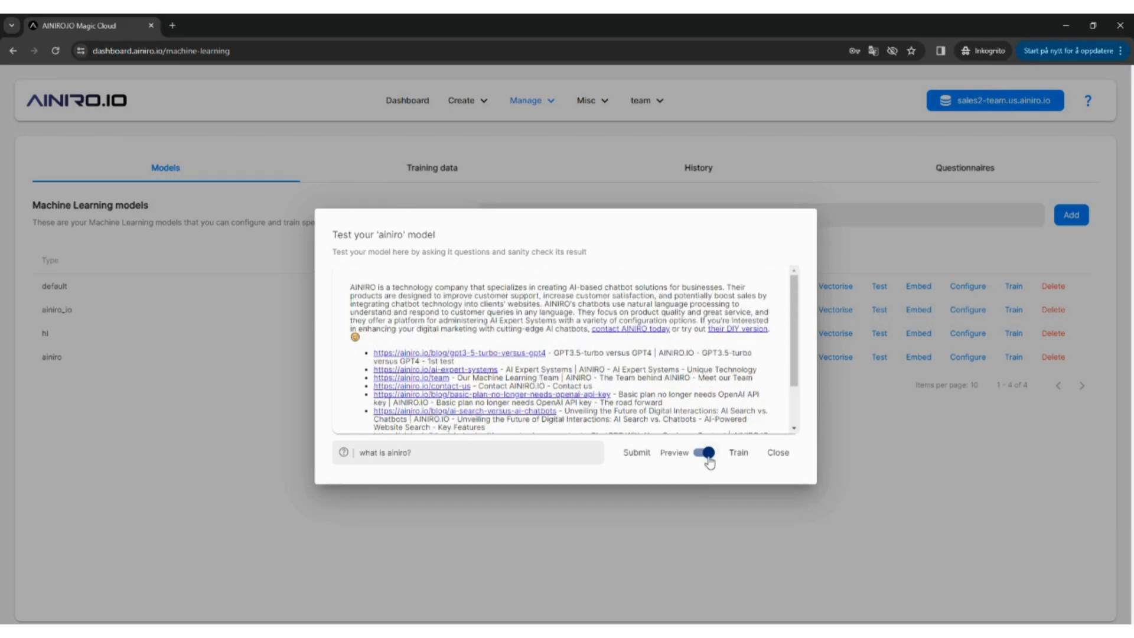
Return the answer to plain text, examine its source list and embeddings fetch time, and close the test dialog.
left_click(708, 453)
left_click_drag(360, 336, 764, 425)
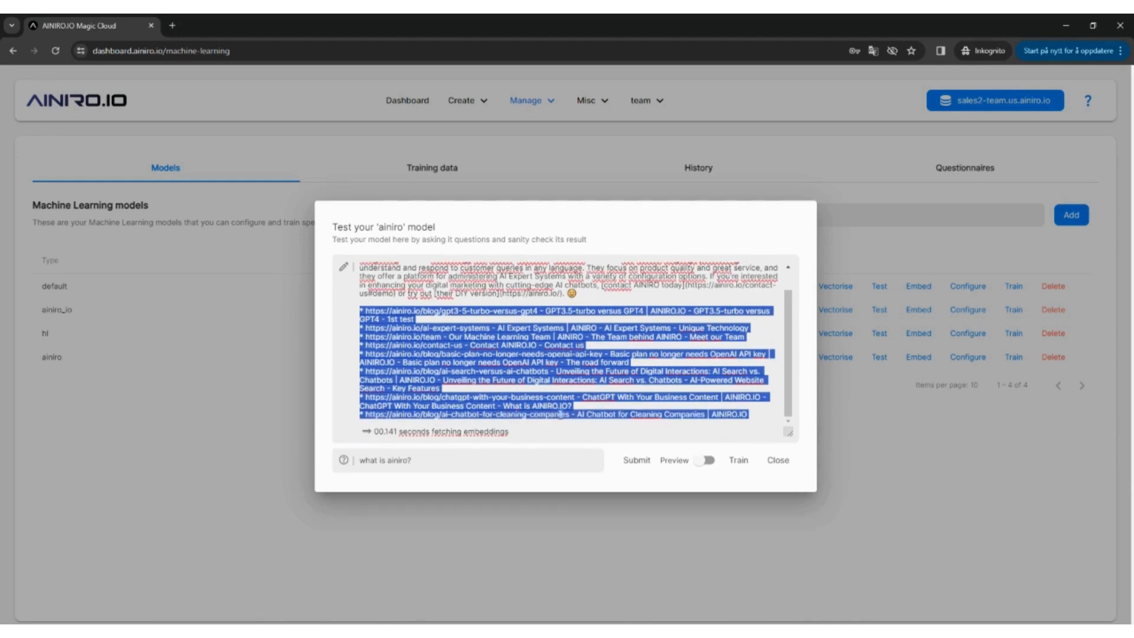
left_click(761, 417)
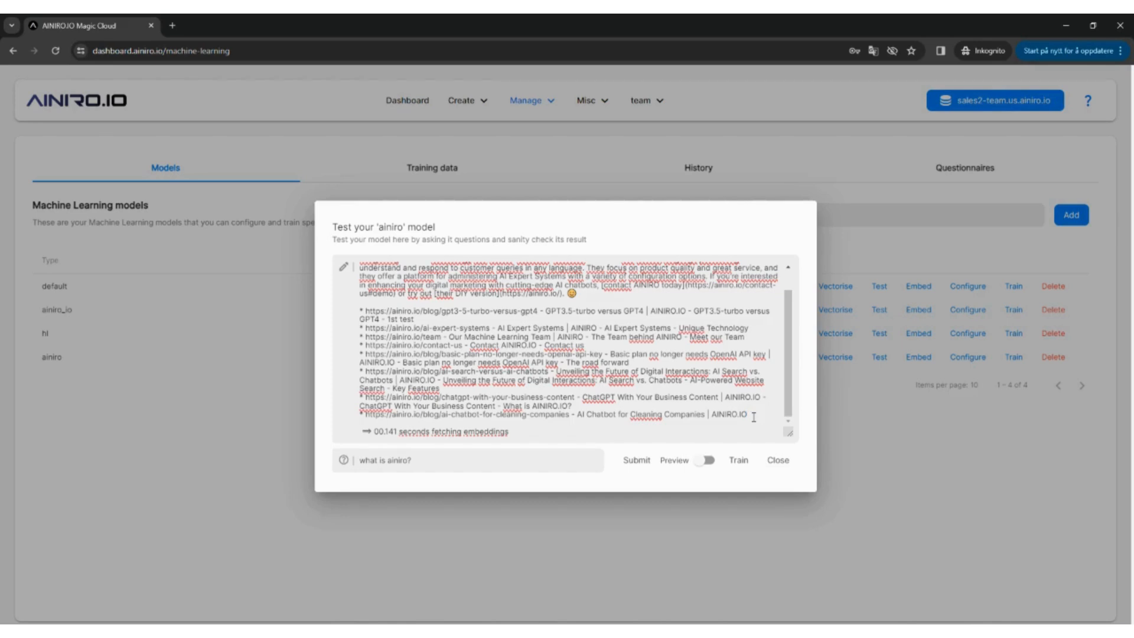
left_click_drag(510, 432, 326, 442)
left_click(527, 432)
left_click(600, 553)
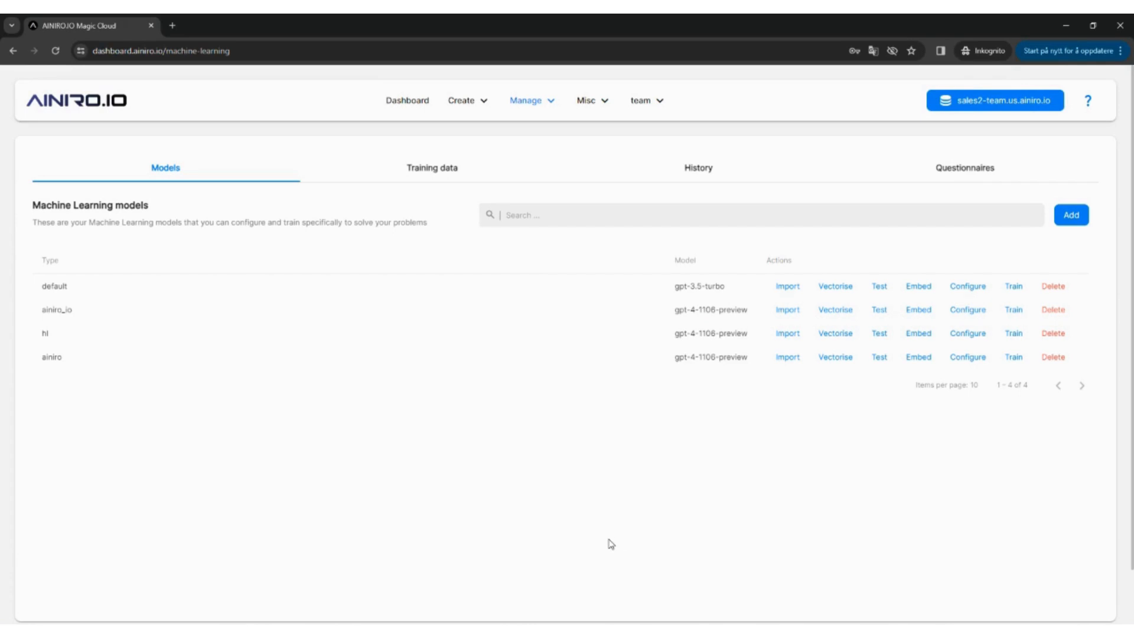
Filter the training data to the ainiro type and run a VSS search for "what is ainiro?".
left_click(444, 173)
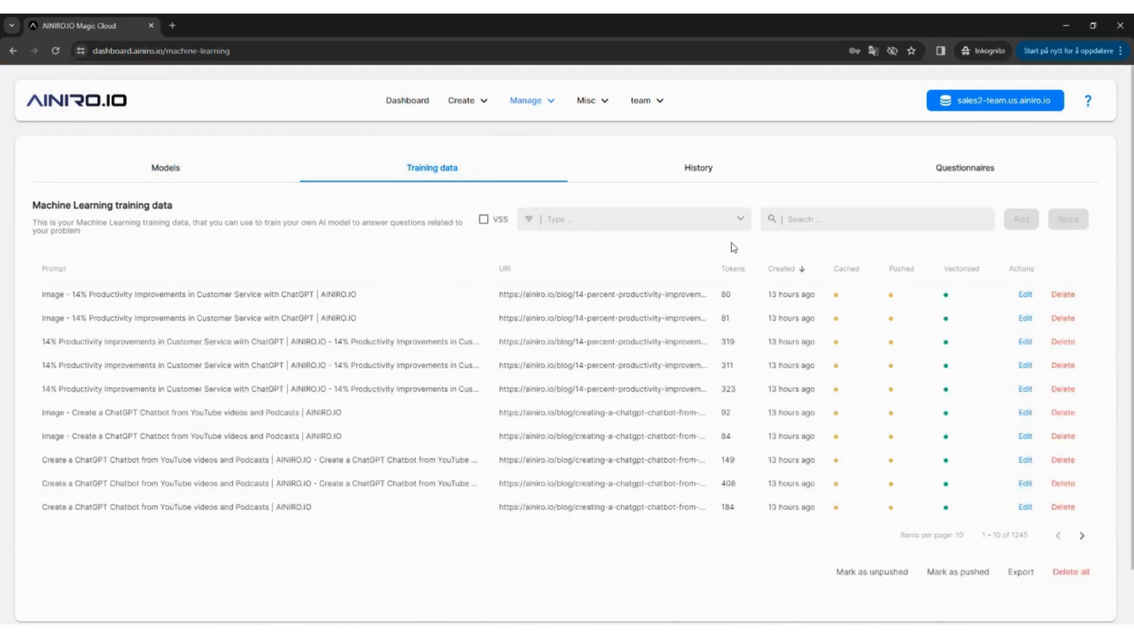
left_click(742, 223)
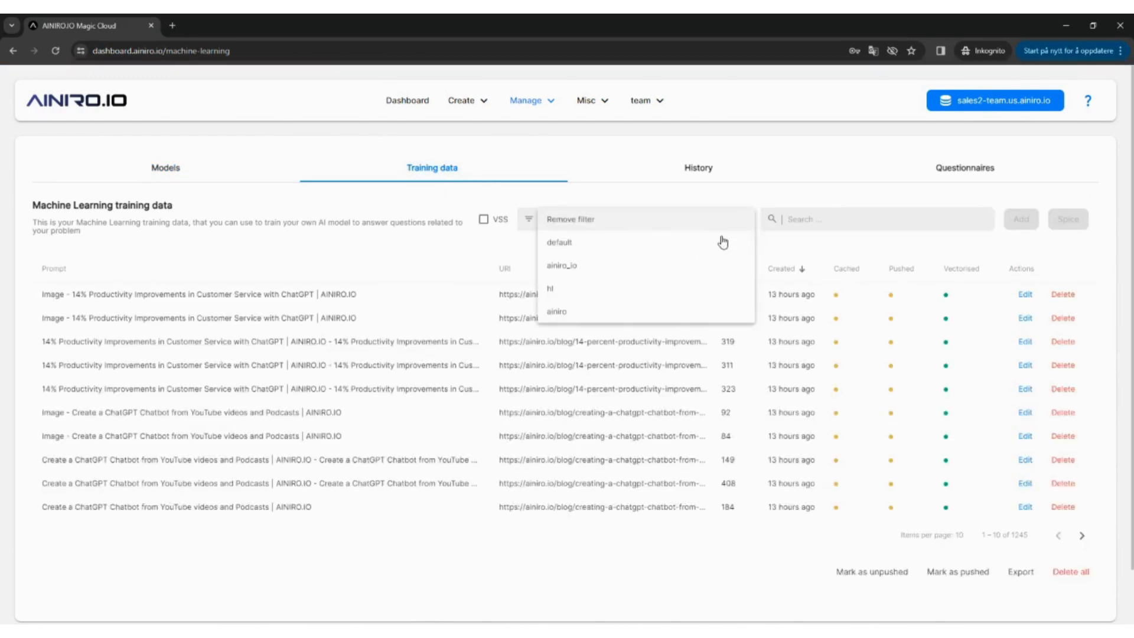
left_click(566, 313)
left_click(484, 220)
left_click(886, 230)
type("what is ainiro?")
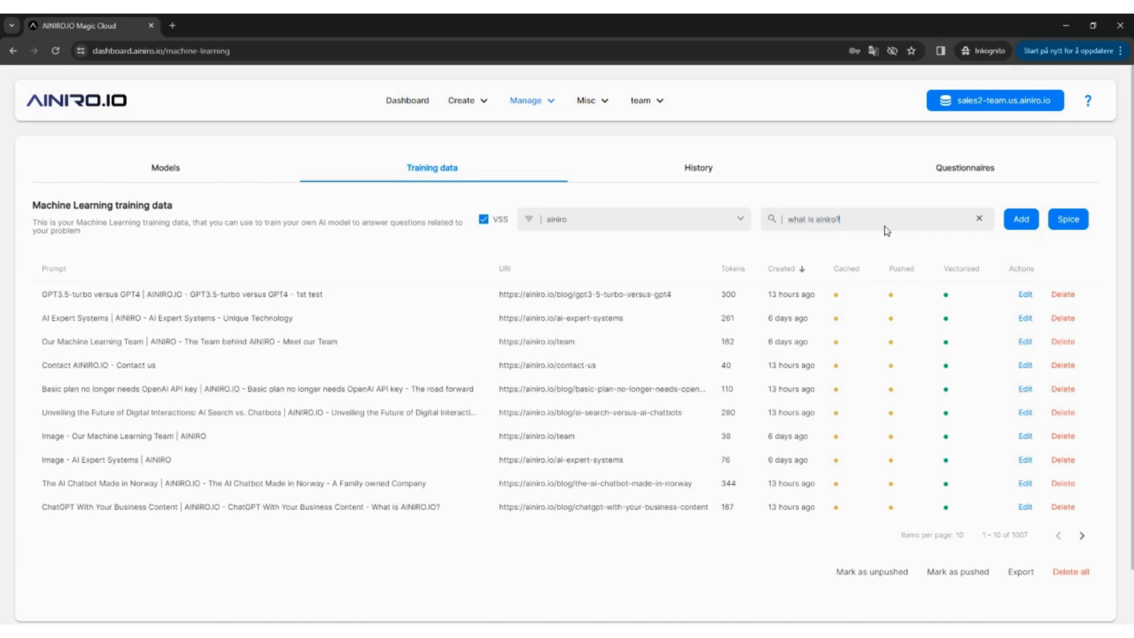
Open the first four matching training snippets one after another and read their completions, closing each without changes.
left_click(1025, 294)
scroll(650, 295, "down", 1)
left_click(1037, 325)
left_click(1026, 319)
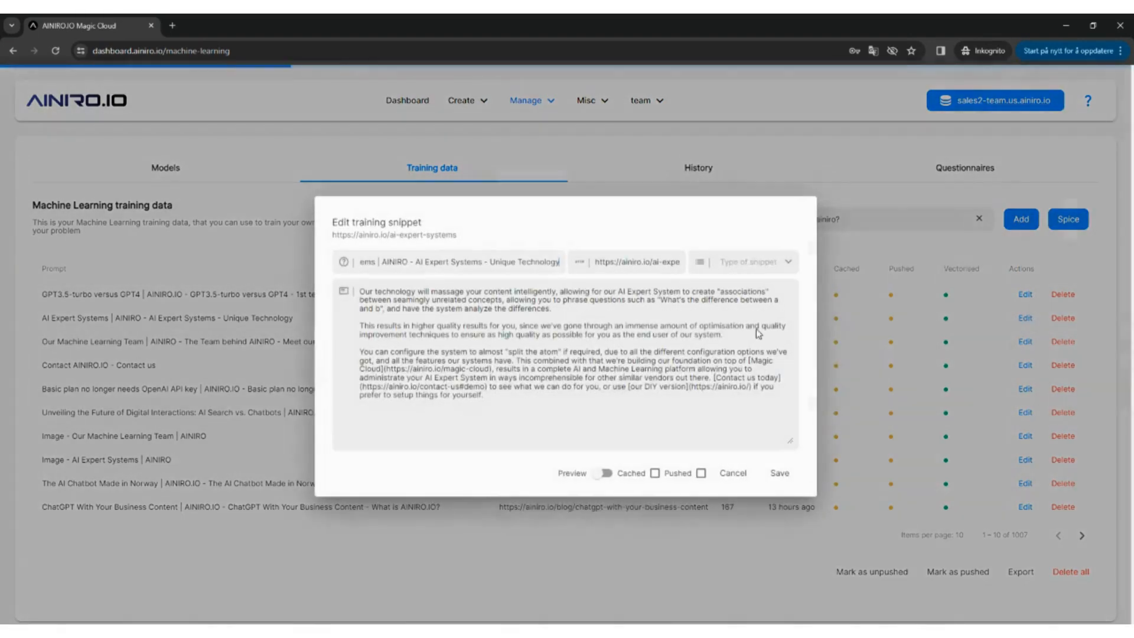
left_click(1015, 327)
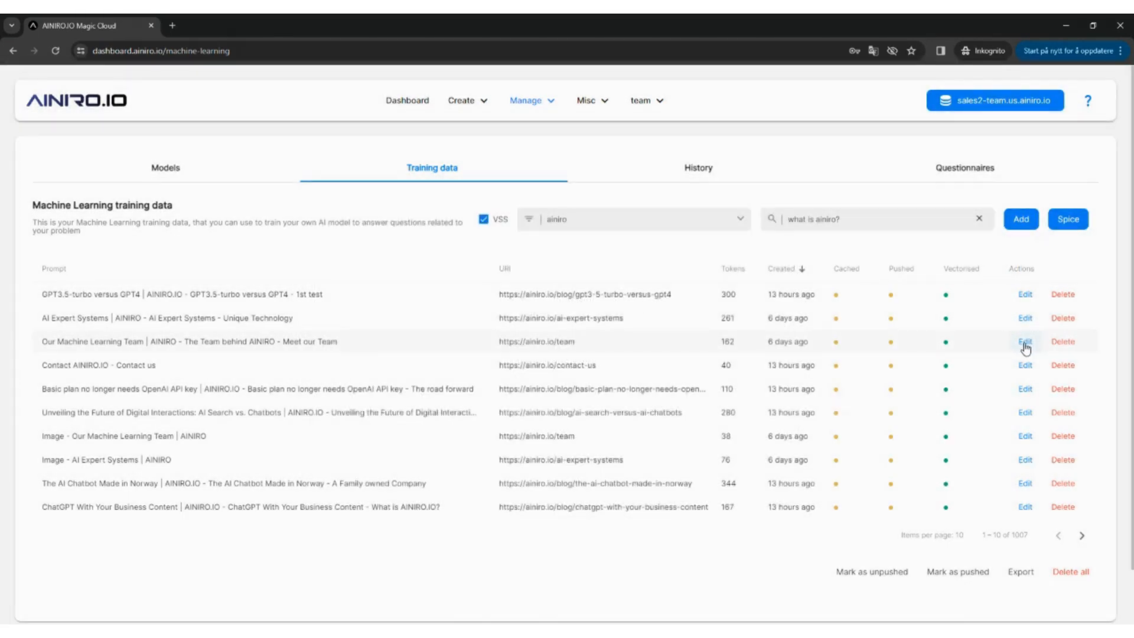
left_click(1026, 347)
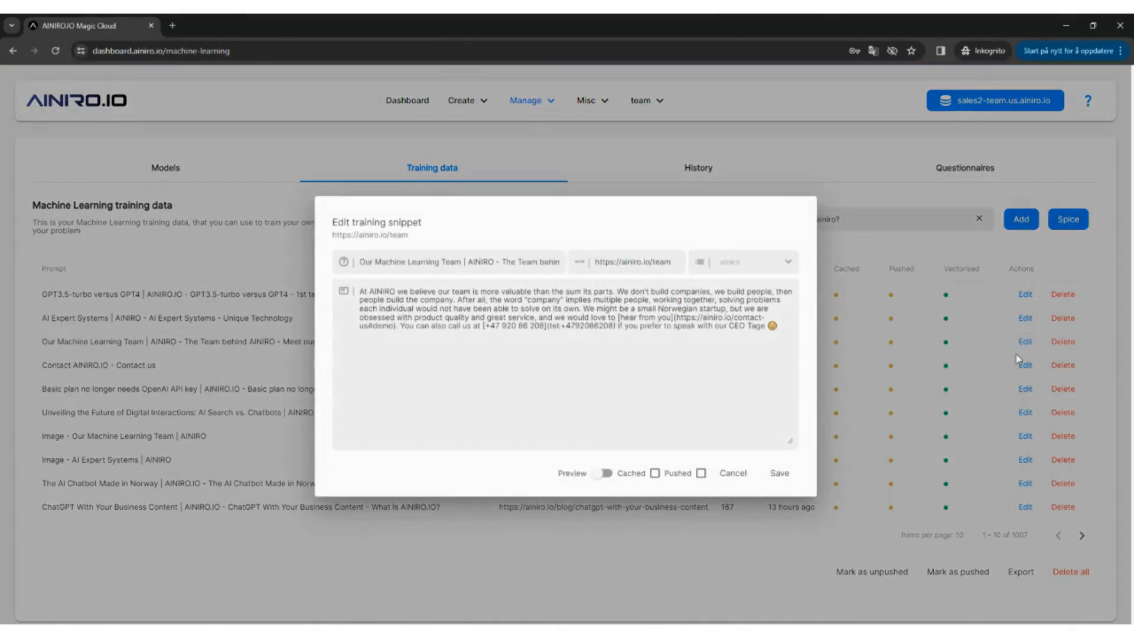
left_click(980, 360)
left_click(1026, 365)
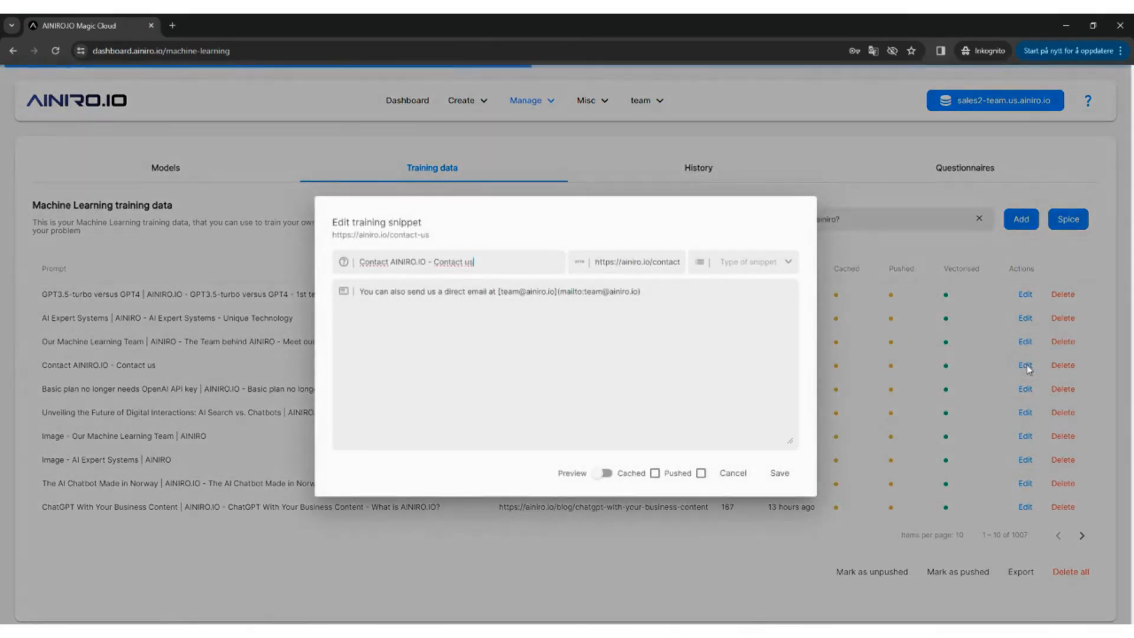
left_click(1026, 367)
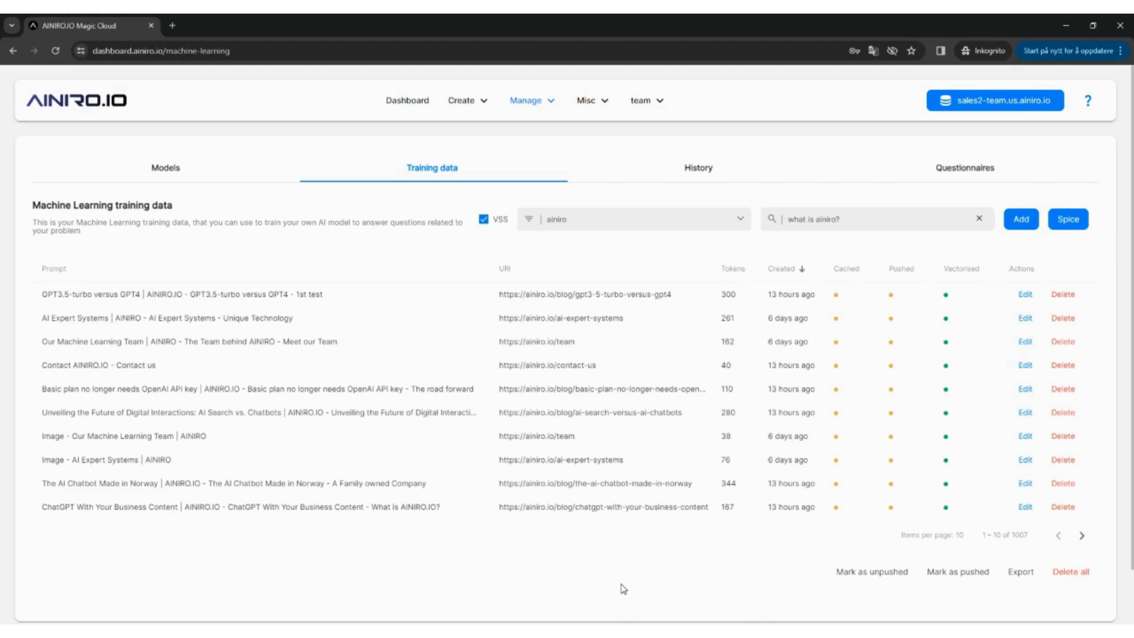
Fill in a new ainiro training snippet with the prompt "What is AINIRO?" and the completion "descriptive completion here".
left_click(1024, 218)
type("What is AINIRO?")
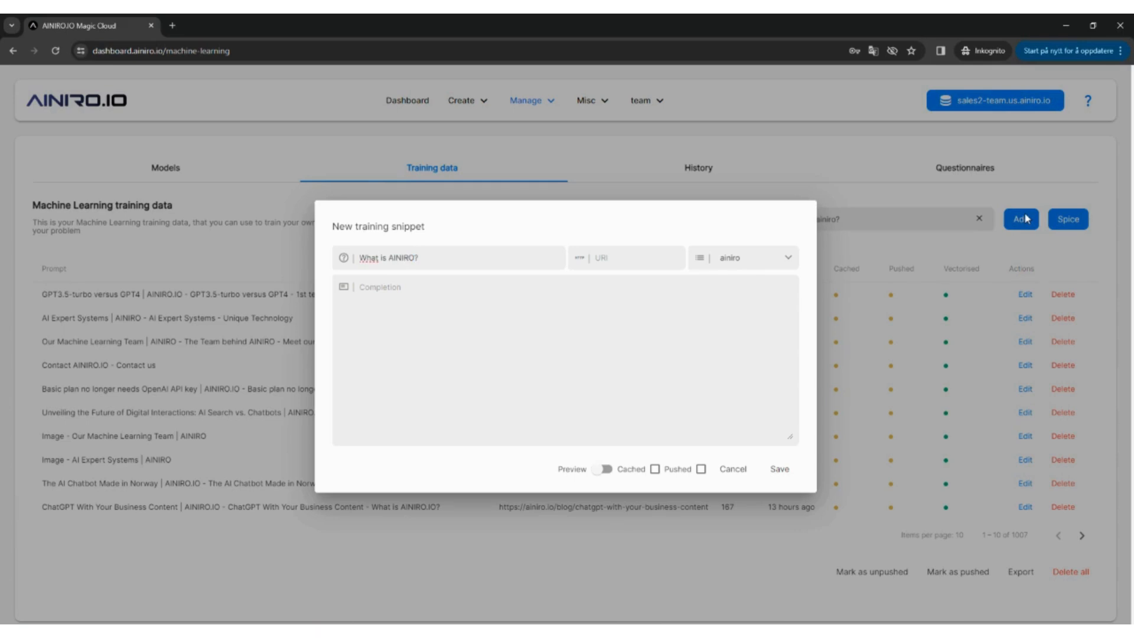
key("Tab")
type("descriptive completion here")
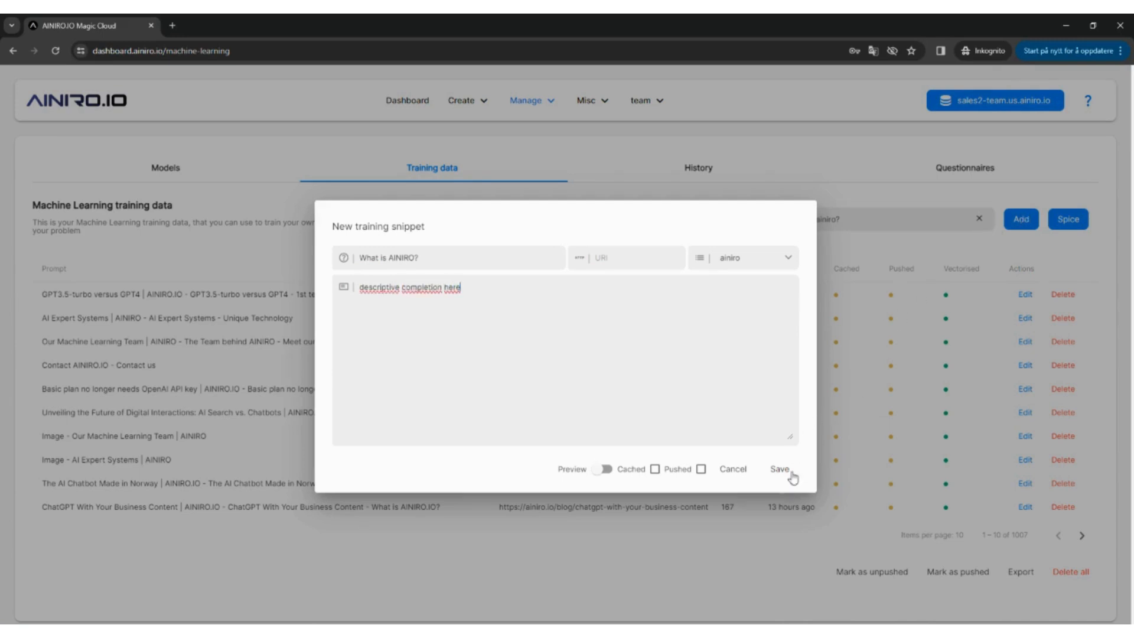
left_click(778, 469)
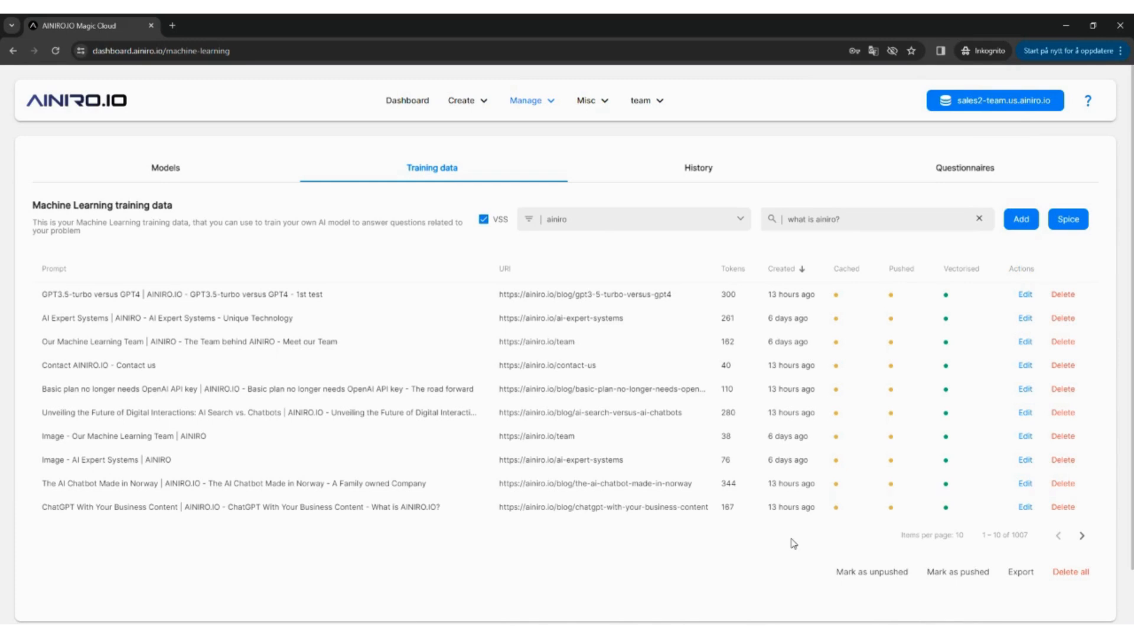
Open the "Contact AINIRO.IO - Contact us" snippet, examine the e-mail link in its completion, and close it unchanged.
left_click(1027, 367)
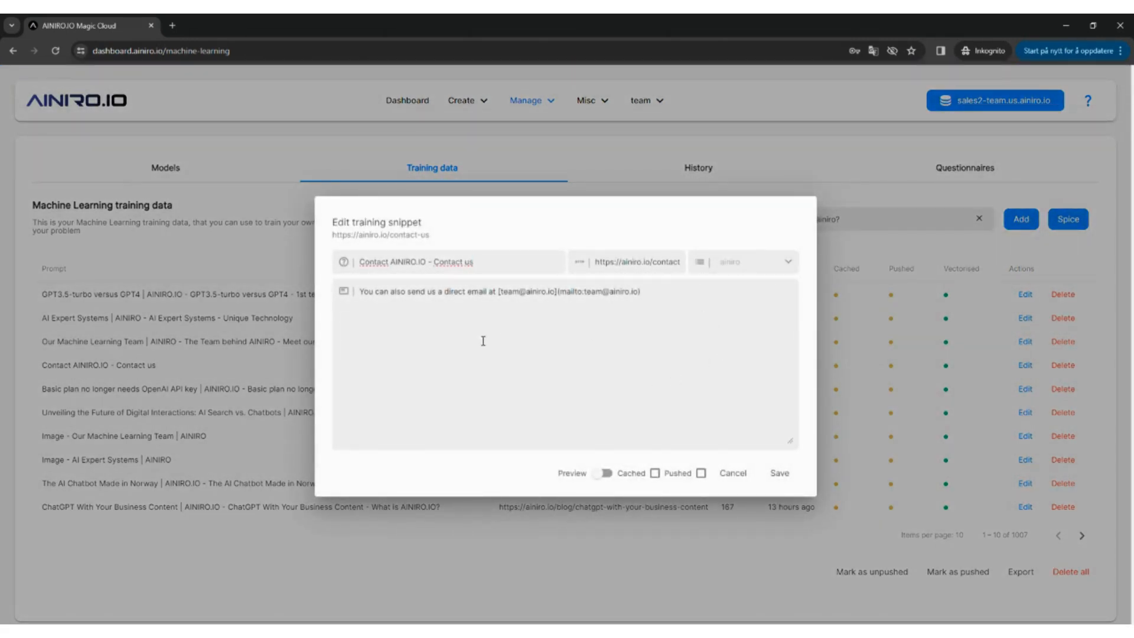
left_click(736, 311)
left_click_drag(640, 295, 499, 297)
left_click(498, 297)
left_click(943, 518)
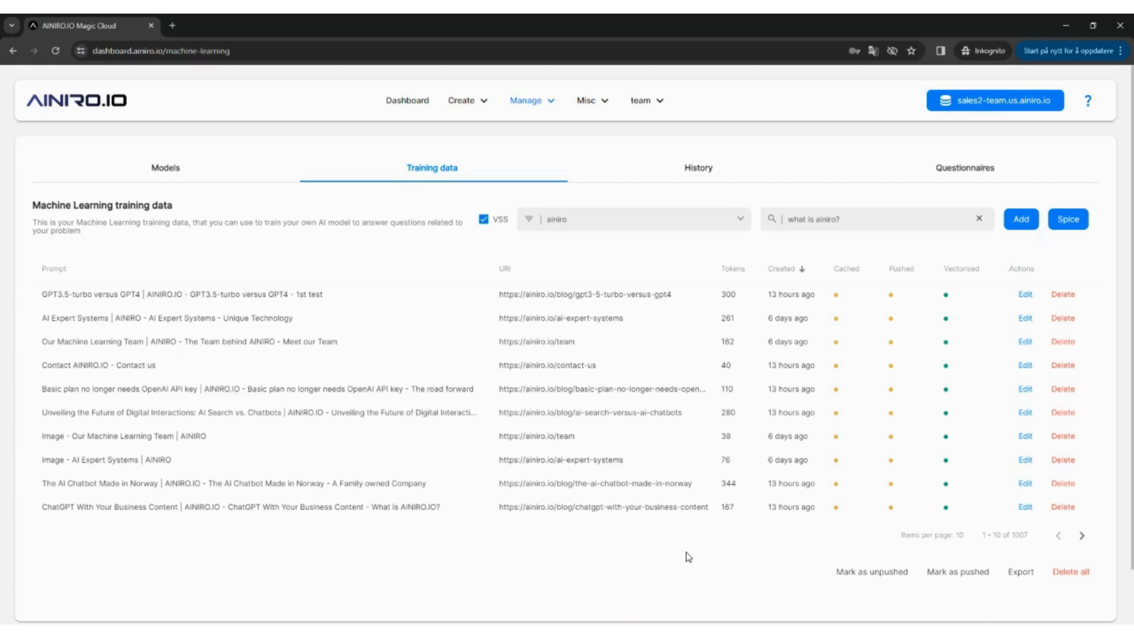
Open the Hyperlambda Playground and load the magic.ai.get-context snippet.
left_click(532, 101)
left_click(552, 220)
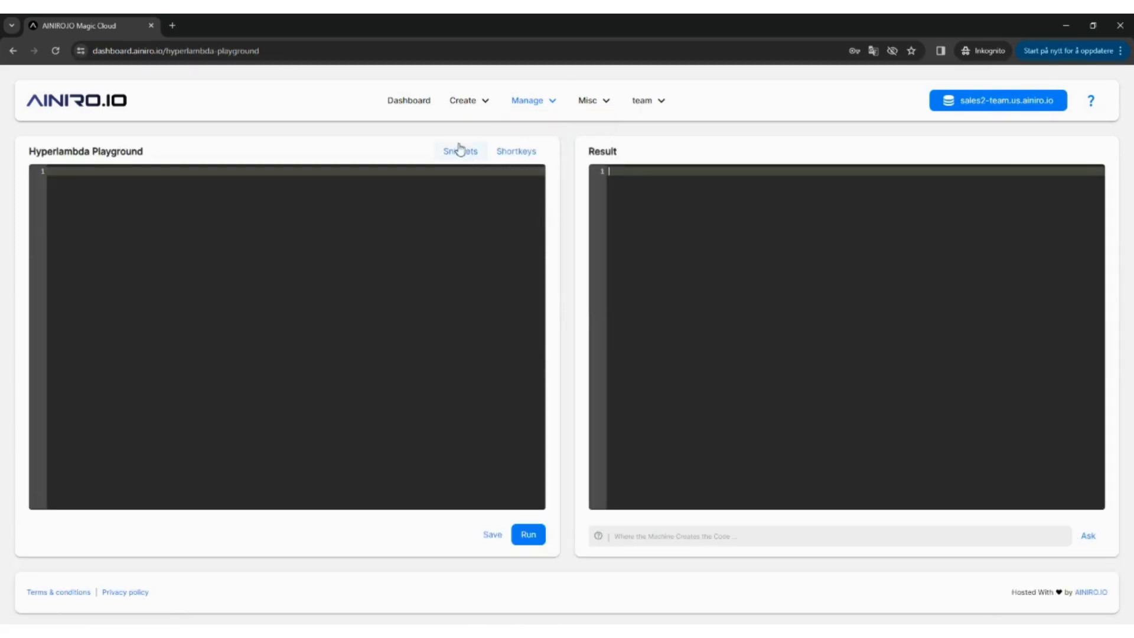
left_click(461, 152)
type("context")
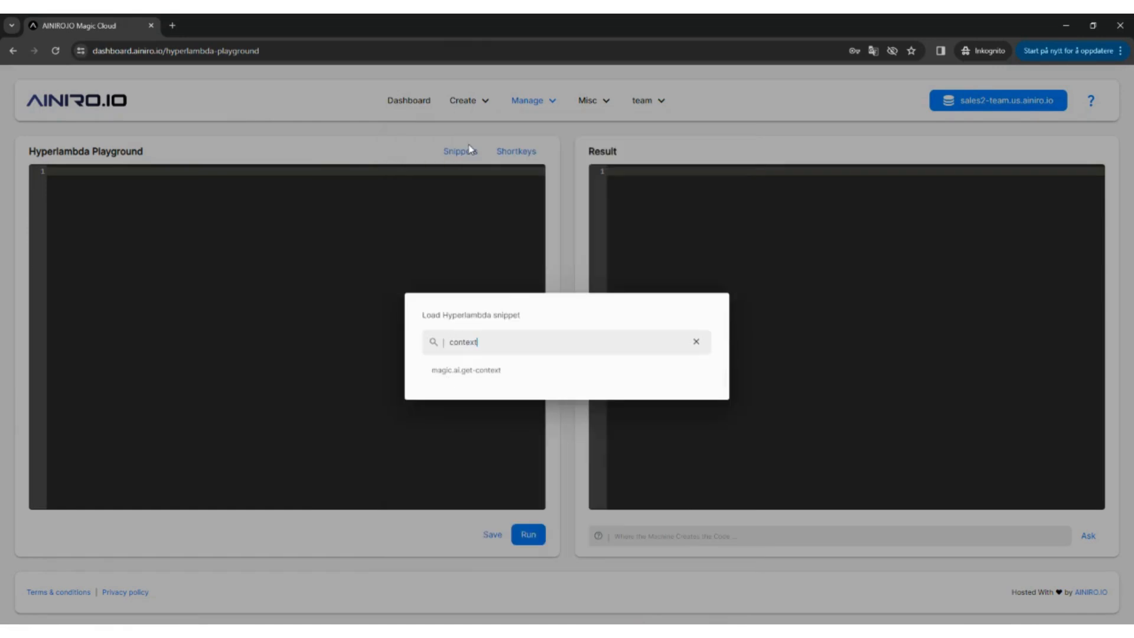
left_click(510, 378)
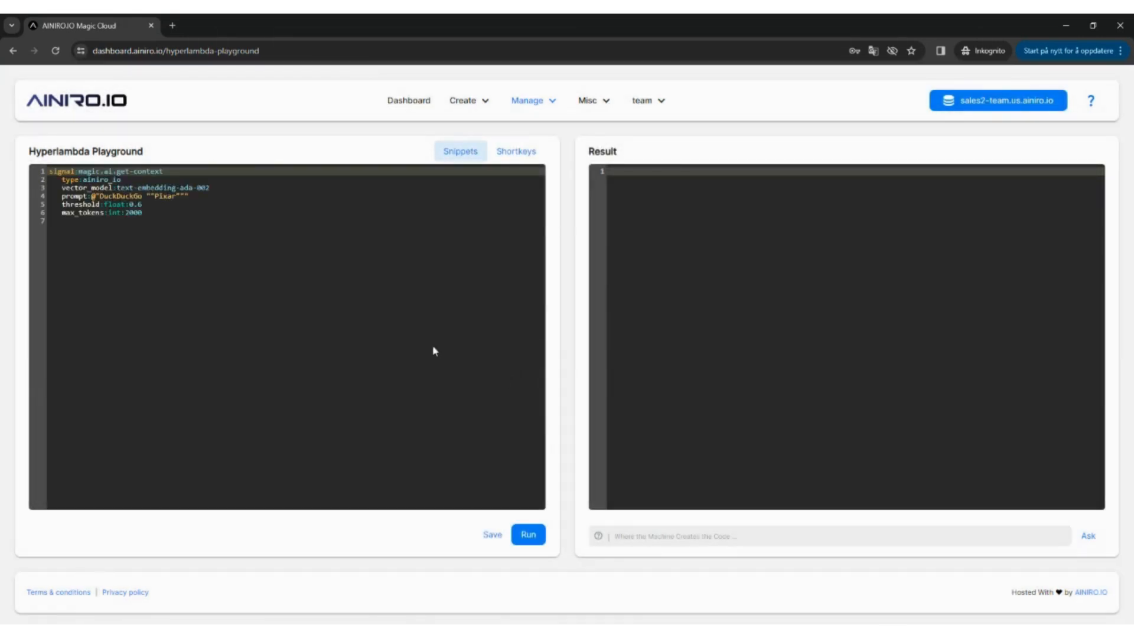
Set the snippet's type to ainiro and its prompt to "what is ainiro?", run it, and look through the returned context.
left_click_drag(129, 180, 111, 180)
key("BackSpace")
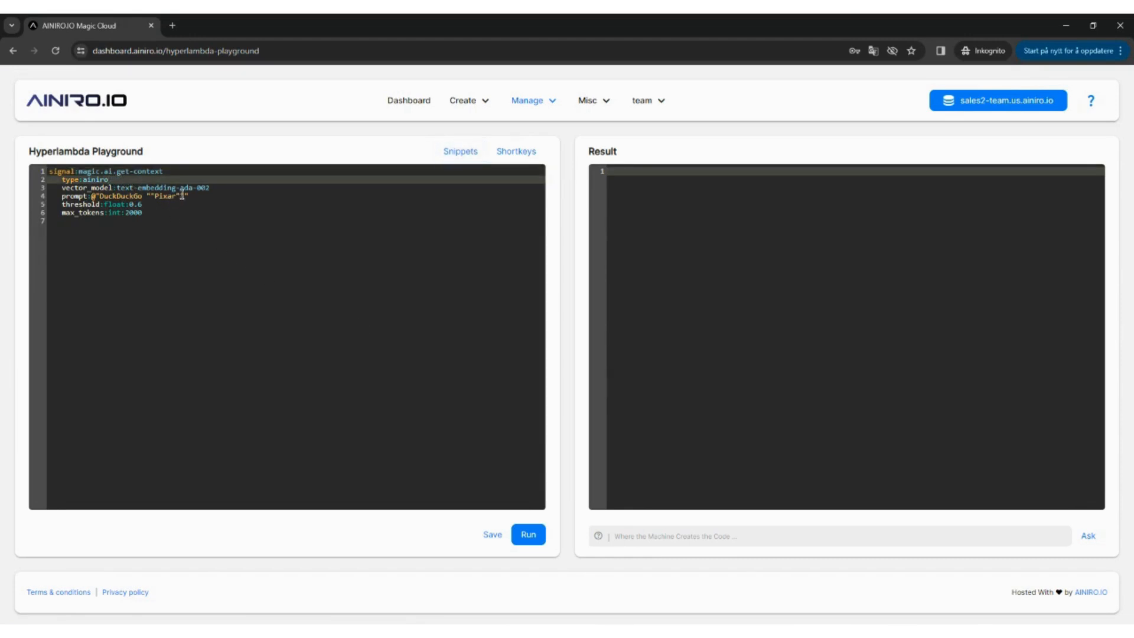
left_click_drag(183, 195, 103, 196)
type("what is ai")
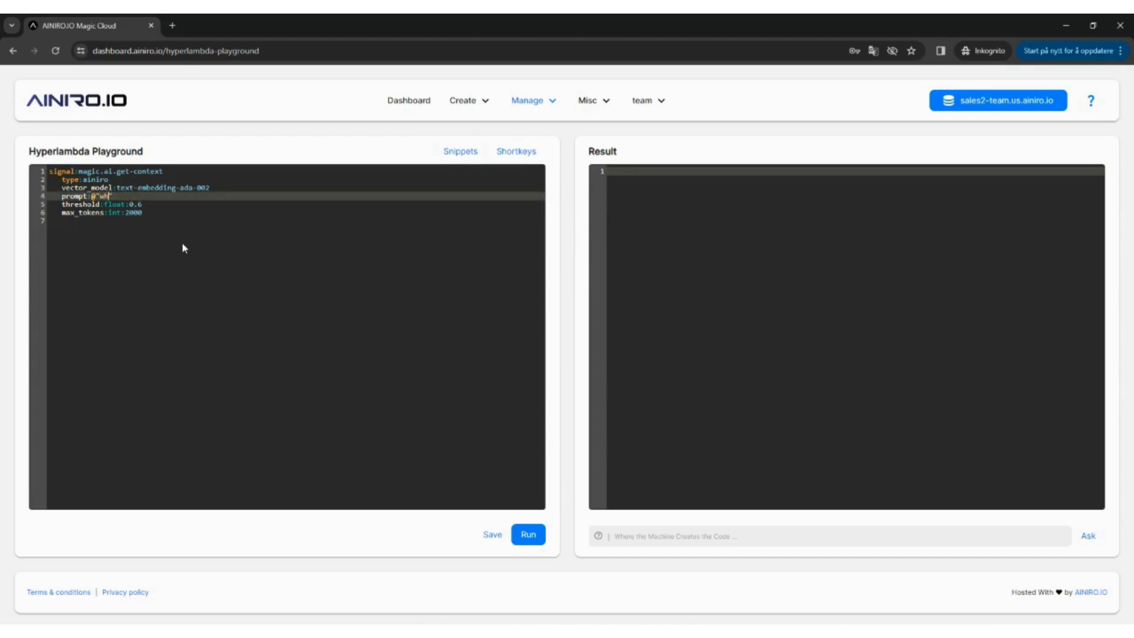
type("niro?")
left_click(529, 535)
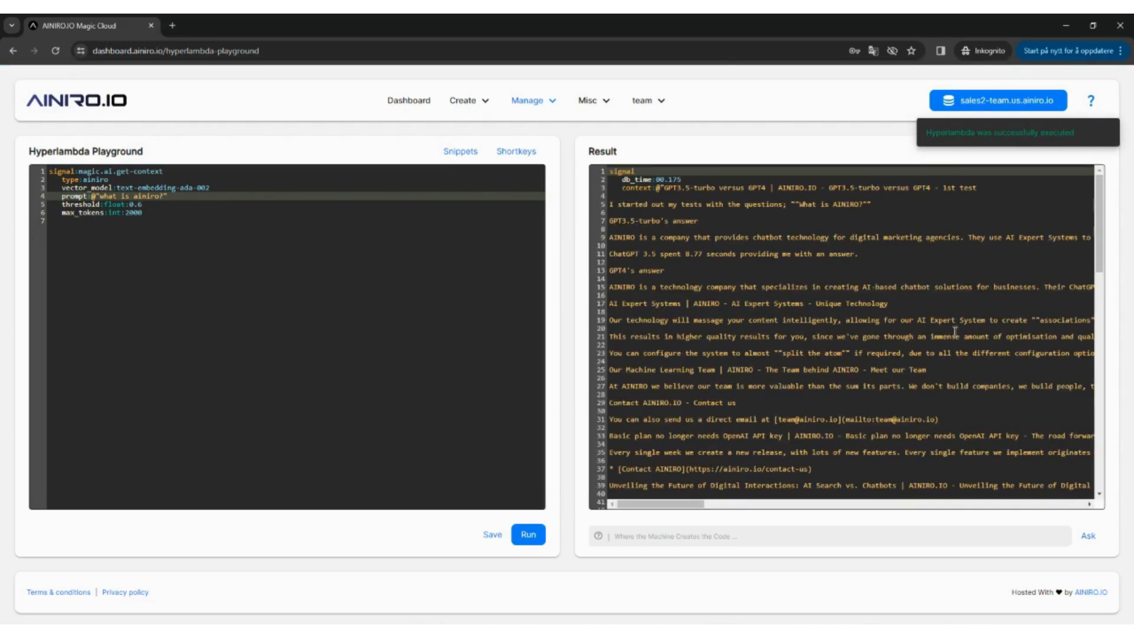
mouse_move(1099, 188)
left_mouse_down()
mouse_move(1103, 337)
mouse_move(1132, 422)
mouse_move(1096, 173)
left_mouse_up()
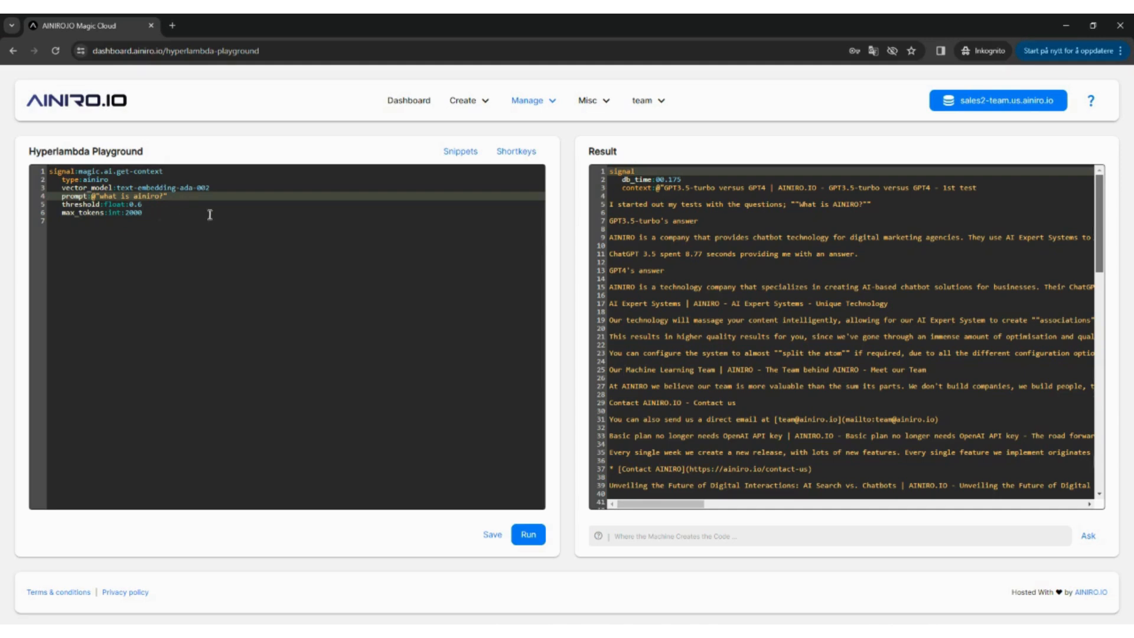
In the Machine Learning history, replace the newest request's completion with "something else here", mark it for training, and save it.
left_click(550, 104)
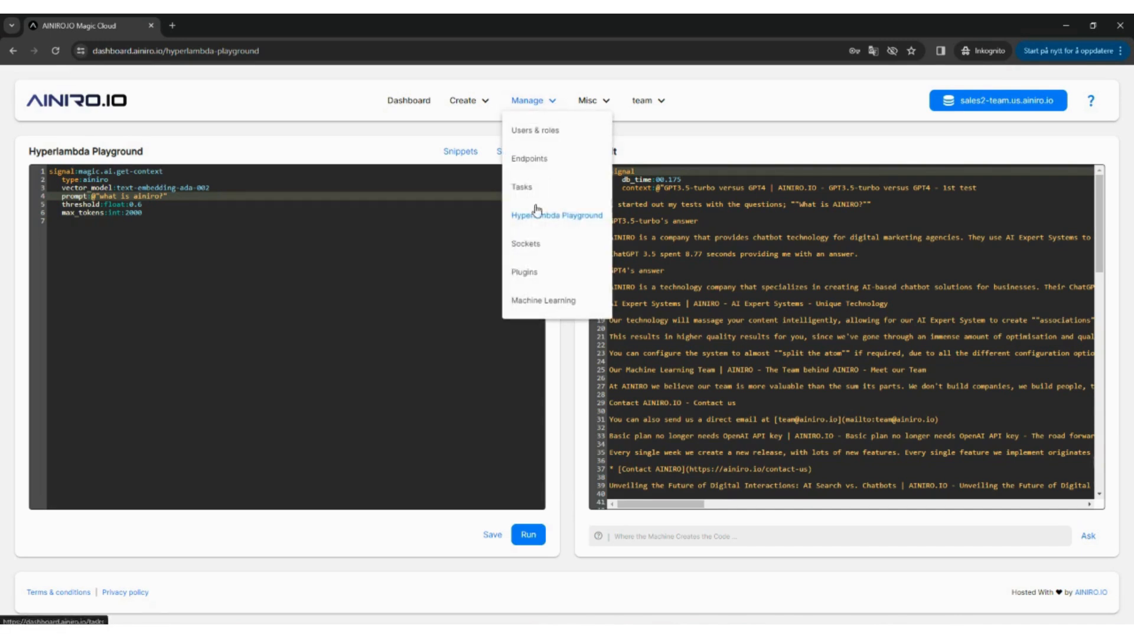
left_click(566, 302)
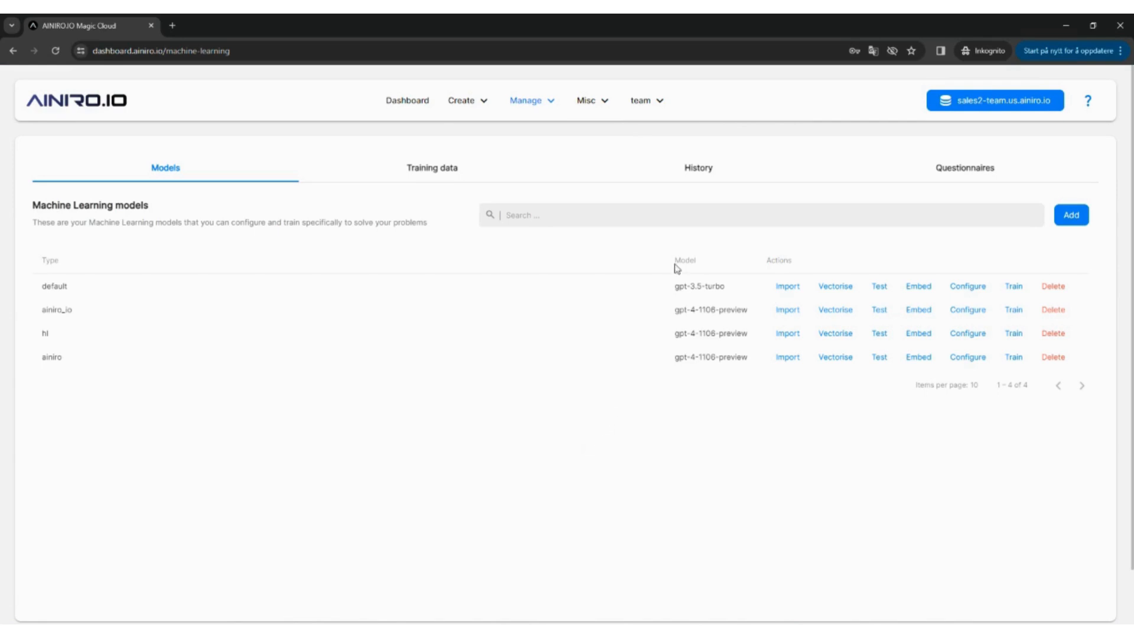
left_click(708, 171)
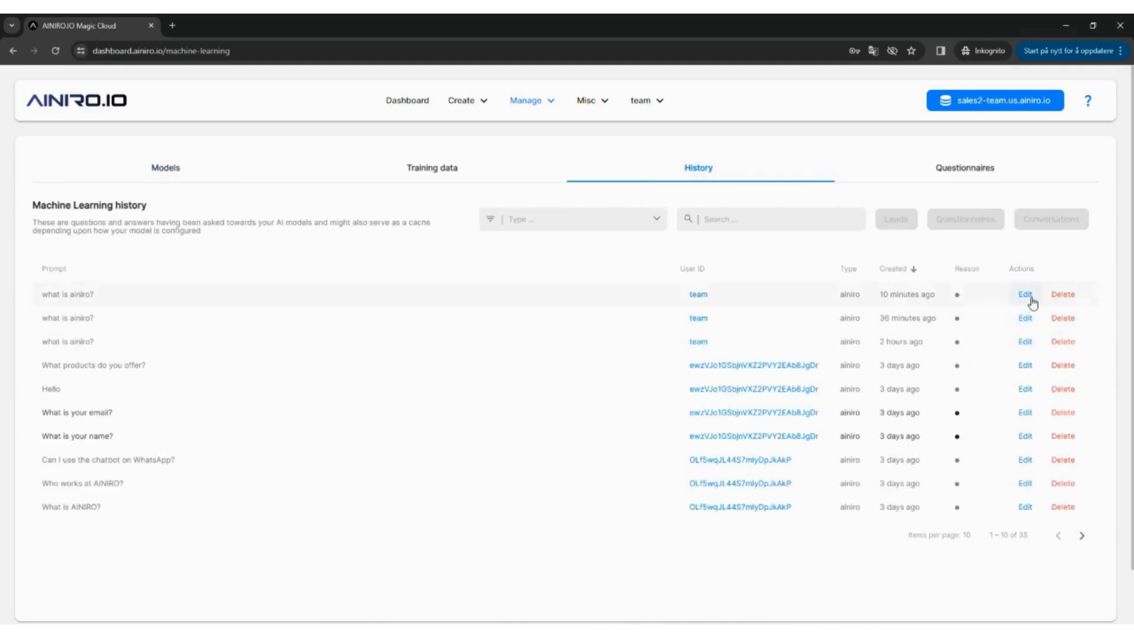
left_click(1031, 298)
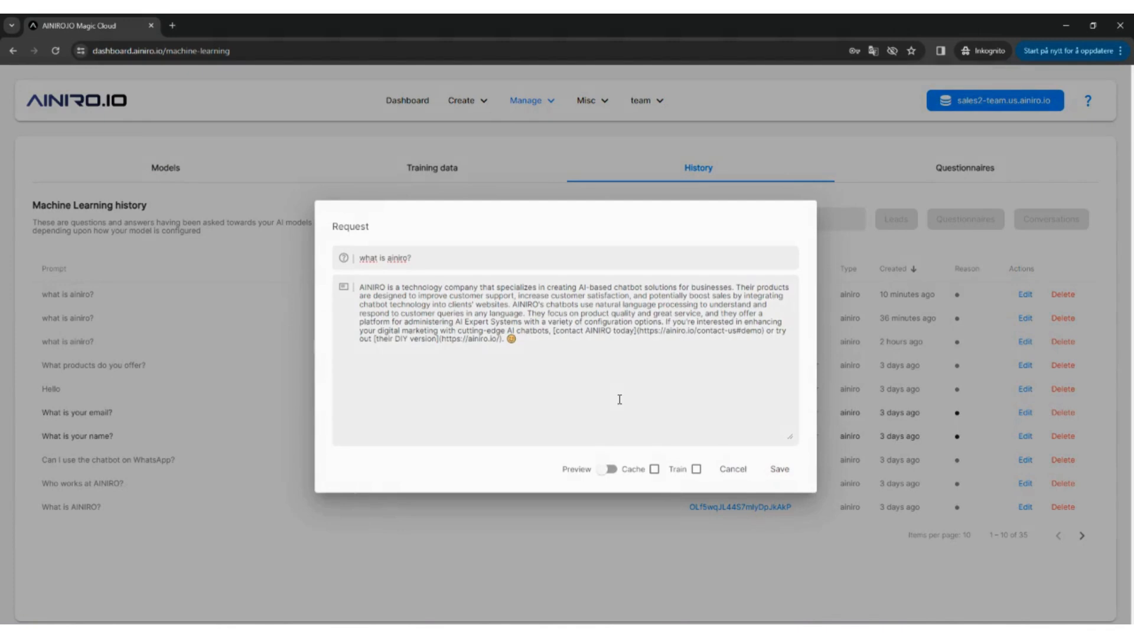
left_click_drag(618, 397, 294, 273)
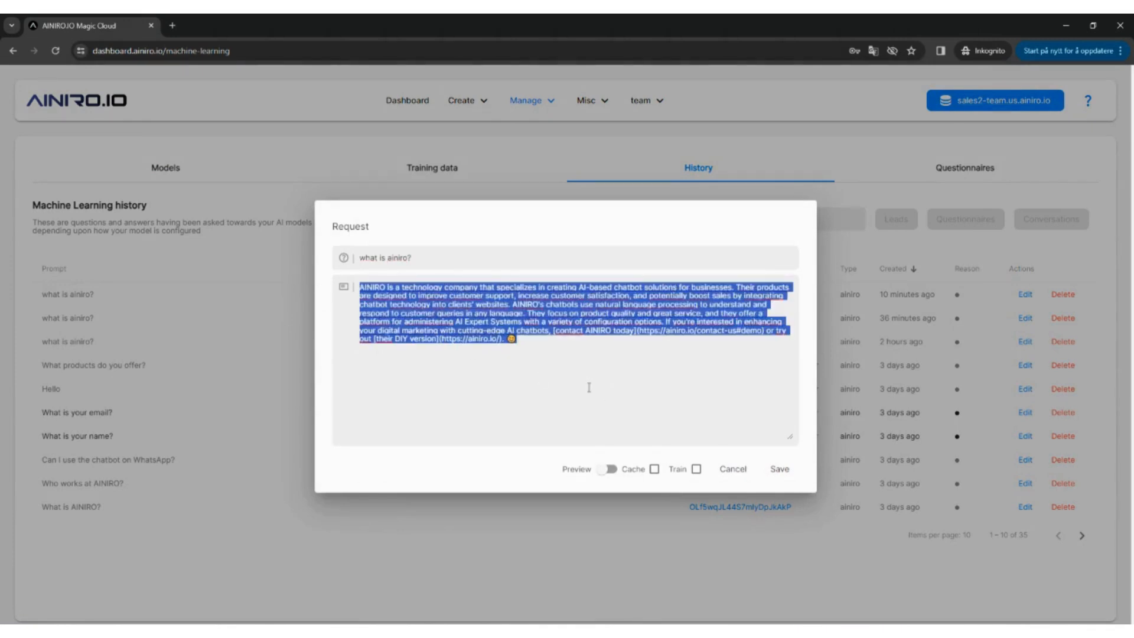
key("BackSpace")
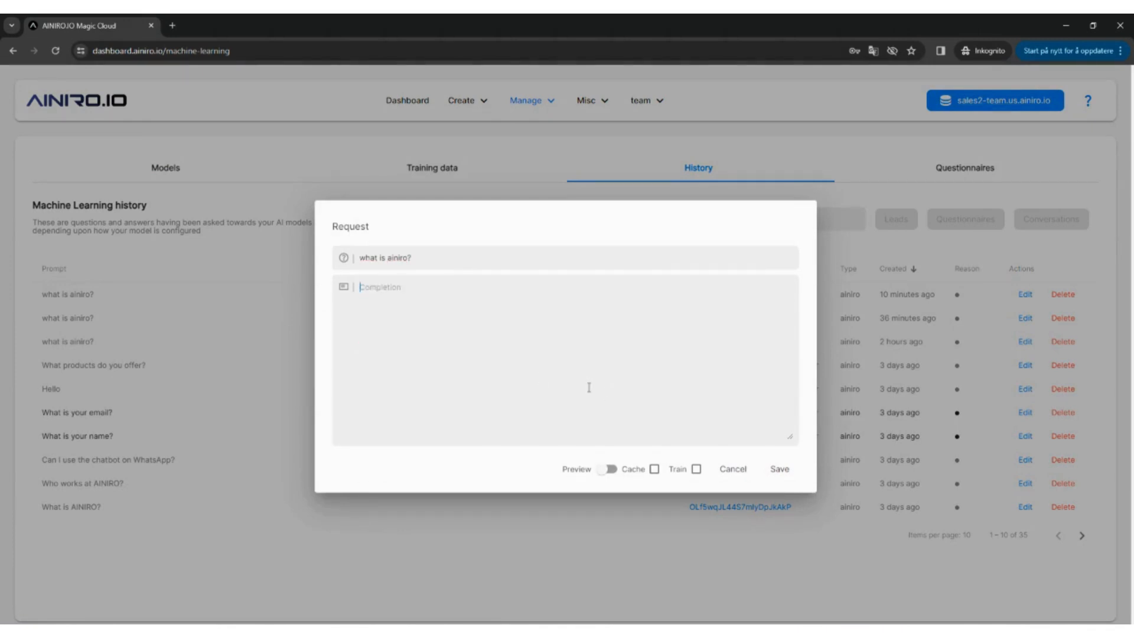
type("something else here")
left_click(696, 469)
left_click(781, 471)
Inspect the new "what is ainiro?" snippet in the training data and return to the Machine Learning history.
left_click(428, 173)
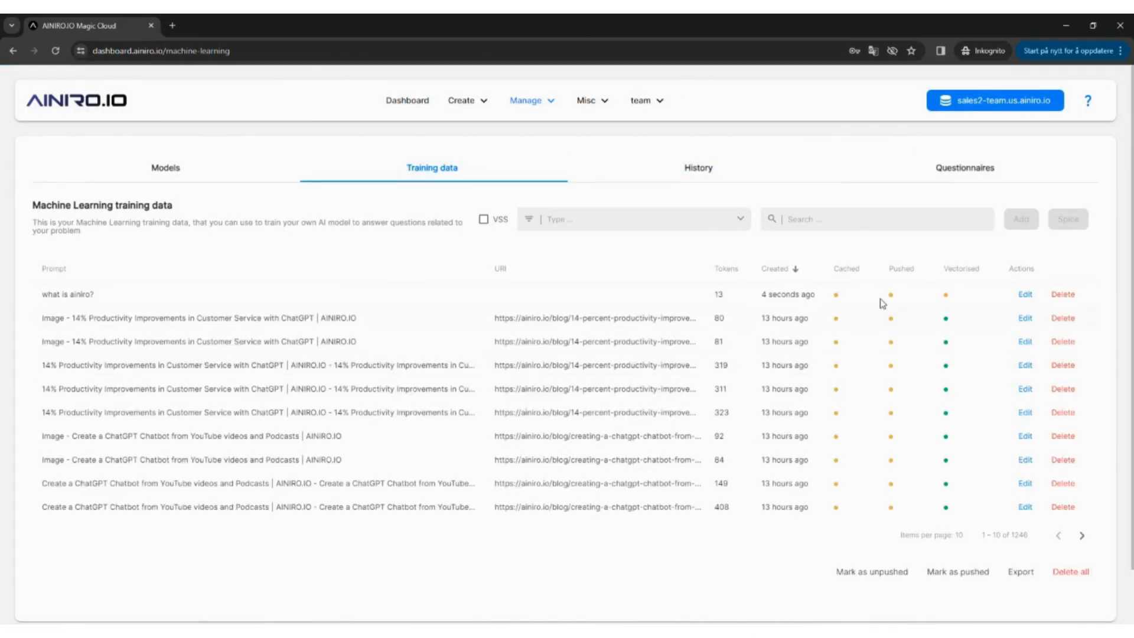
left_click(1026, 297)
left_click(1026, 297)
left_click(709, 174)
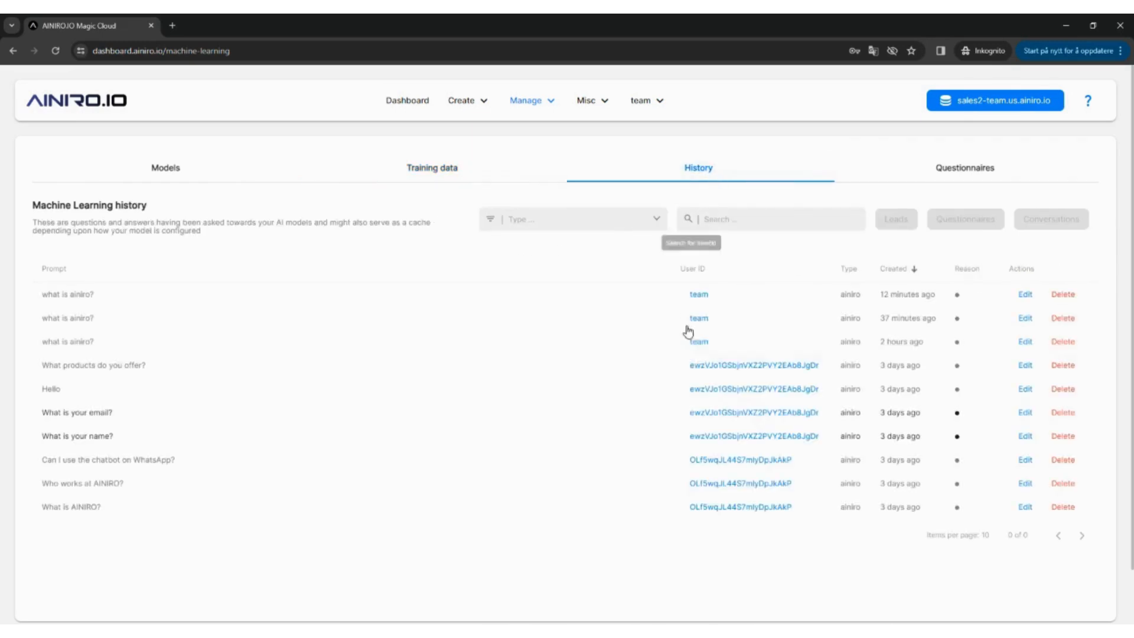